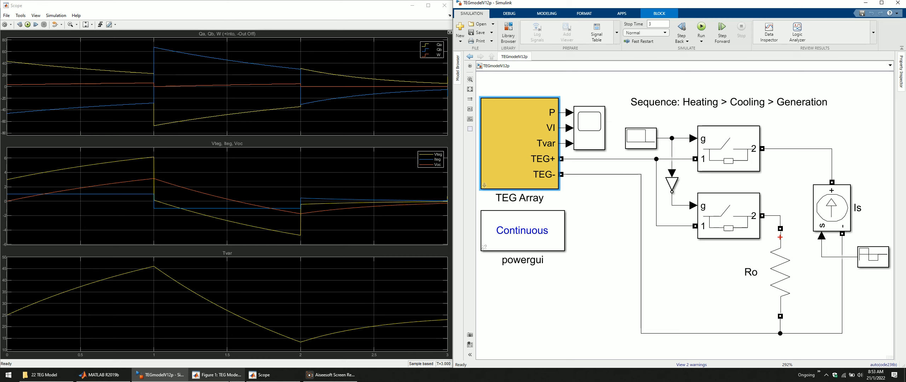
# Step: Maximize the TEG Model Characteristics figure and place data tips near the COP peaks of the 80°C, 20°C and 60°C curves
pyautogui.click(217, 375)
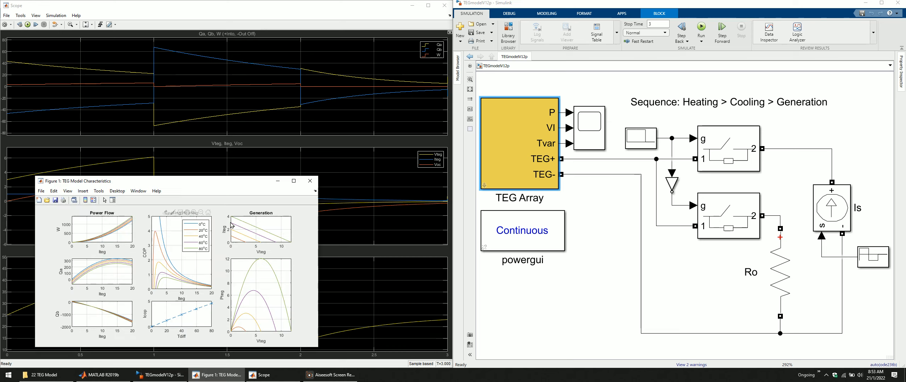
pyautogui.click(294, 181)
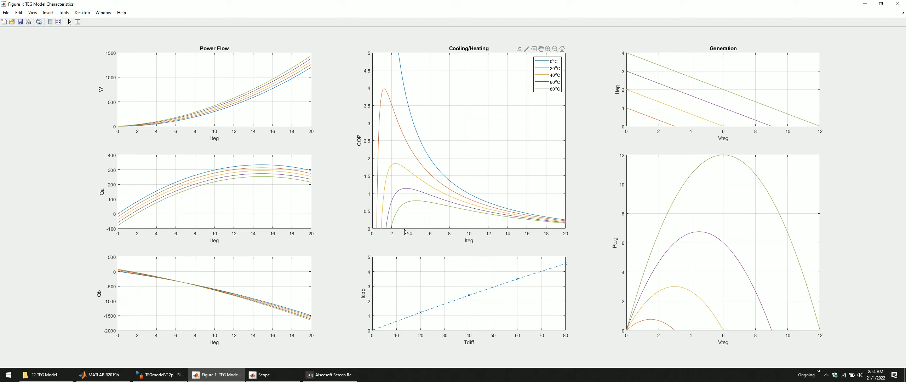
pyautogui.moveTo(413, 202)
pyautogui.click(411, 202)
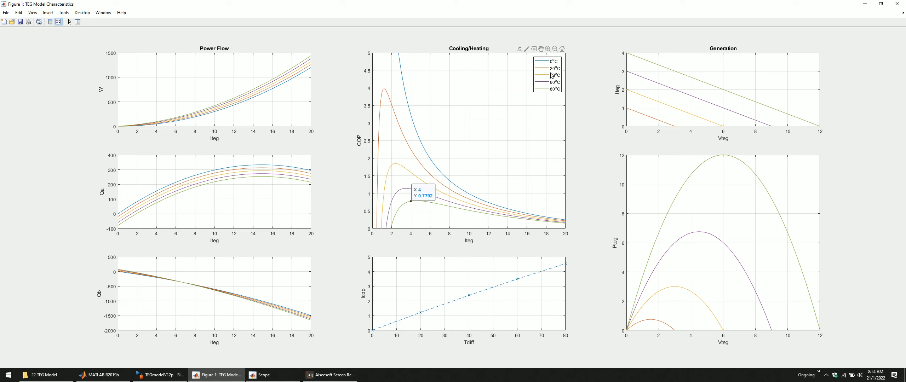
pyautogui.moveTo(385, 88)
pyautogui.click(385, 90)
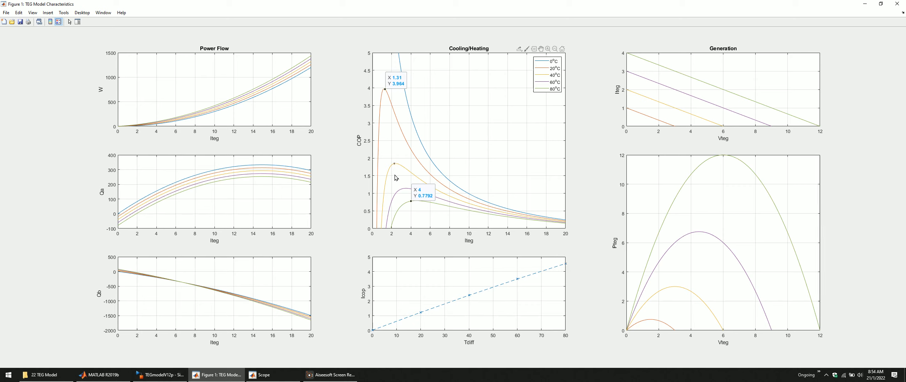
pyautogui.click(399, 192)
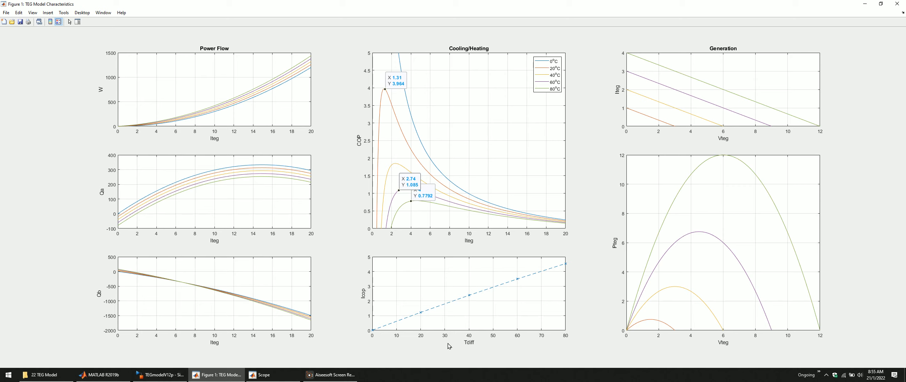
# Step: Examine the Icop versus Tdiff plot, briefly uncover the Simulink model behind the figure, and enlarge the figure again
pyautogui.moveTo(471, 300)
pyautogui.moveTo(518, 281)
pyautogui.moveTo(680, 4); pyautogui.dragTo(388, 136)
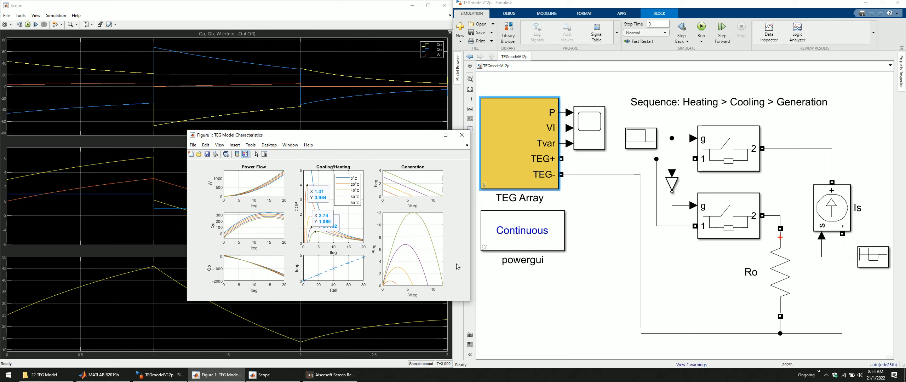
pyautogui.moveTo(379, 135); pyautogui.dragTo(544, 5)
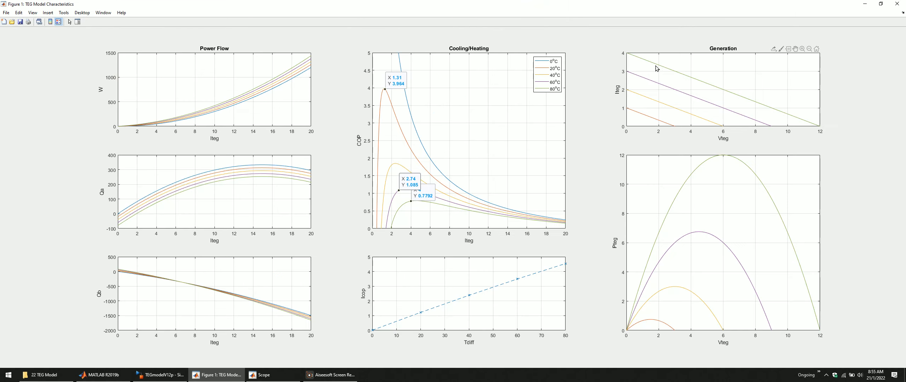
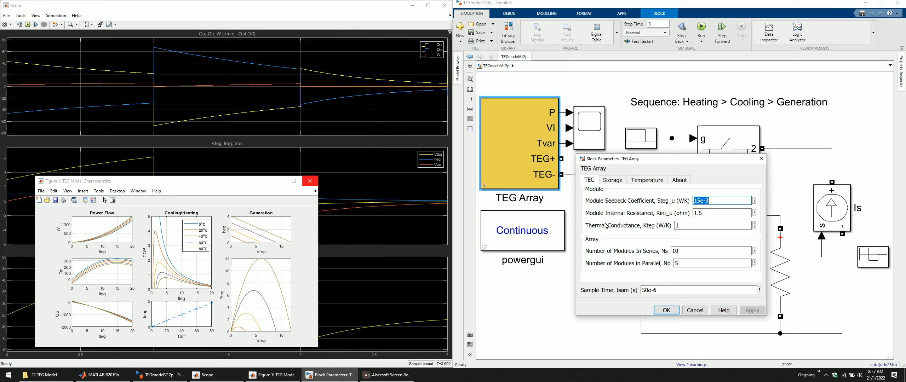
# Step: Open the 1261G-7L31-04CQ TEG specification sheet from the web search results and dock it beside the Simulink model
pyautogui.click(756, 365)
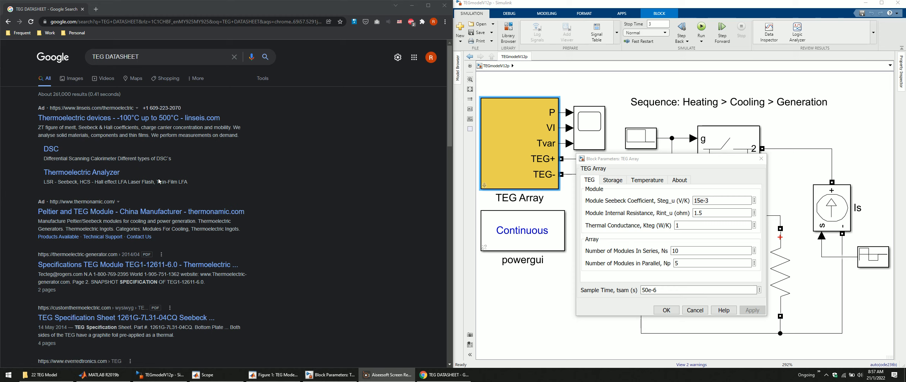
pyautogui.scroll(-4, 194, 248)
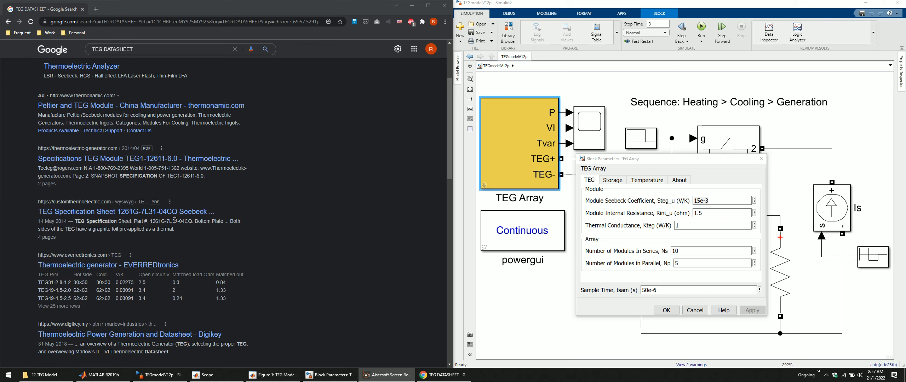
pyautogui.click(190, 242)
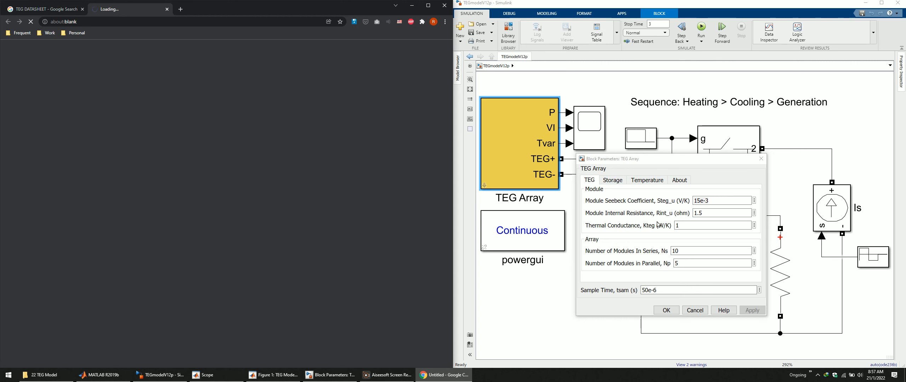
pyautogui.click(447, 219)
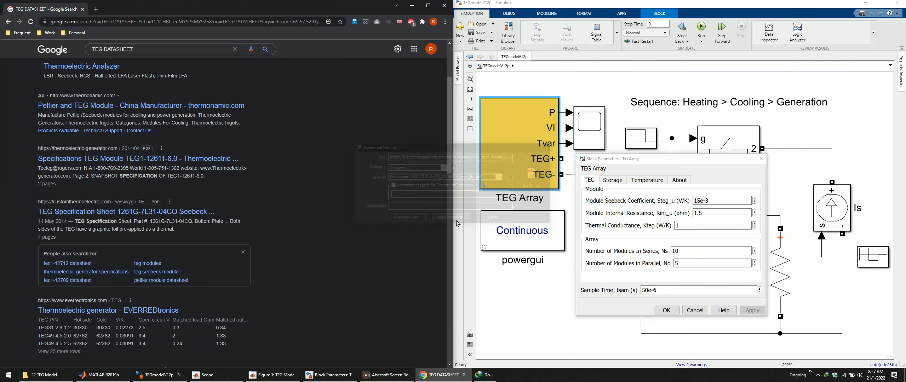
pyautogui.click(400, 211)
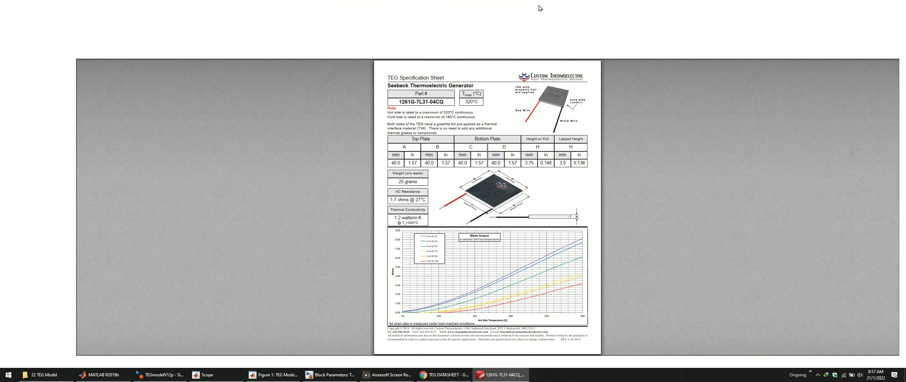
pyautogui.press('super+Left')
pyautogui.click(404, 182)
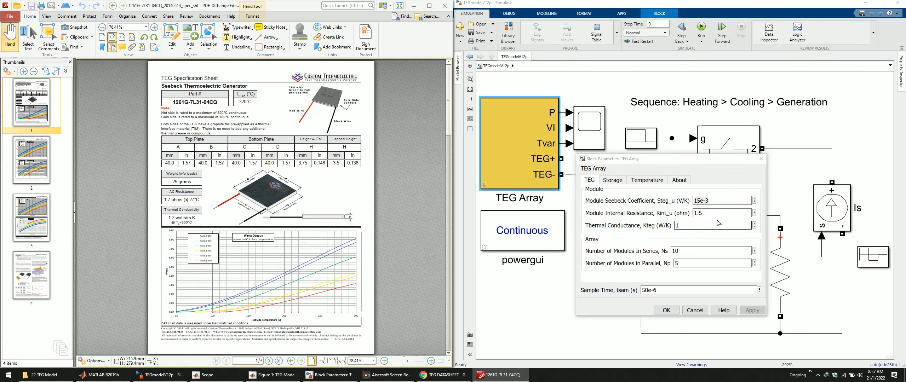
# Step: Compare the TEG Array's internal resistance, thermal conductance and Seebeck coefficient parameters with the values on the specification sheet
pyautogui.doubleClick(718, 209)
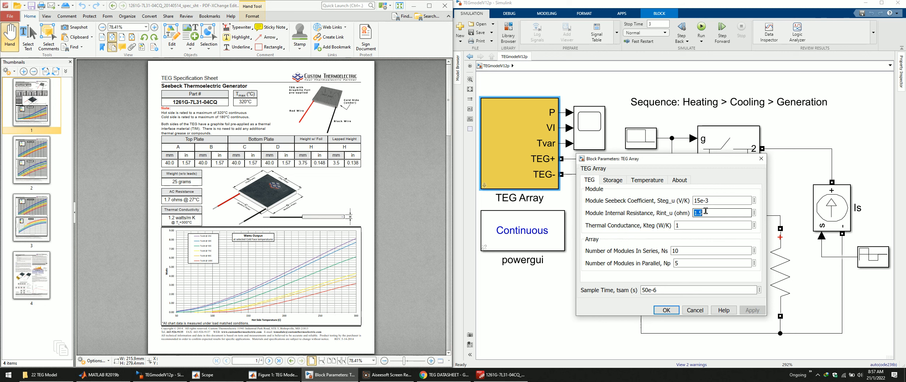
pyautogui.click(181, 223)
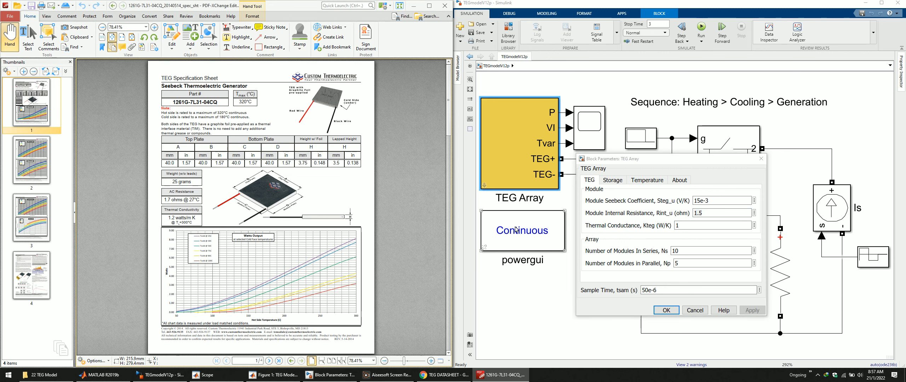
pyautogui.doubleClick(707, 225)
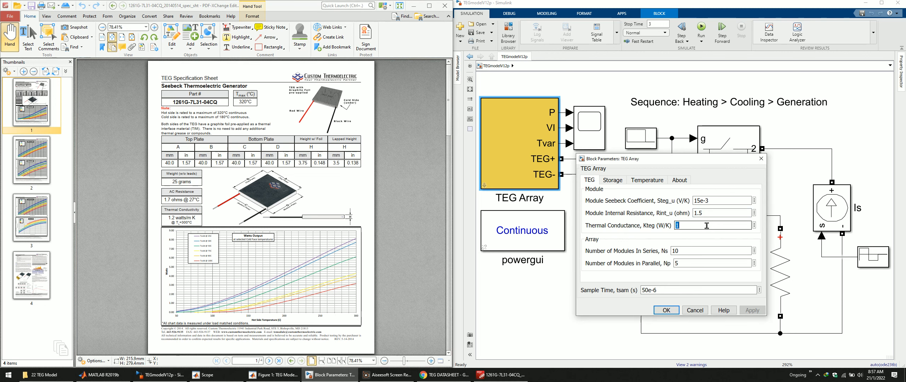
pyautogui.doubleClick(721, 201)
pyautogui.click(696, 202)
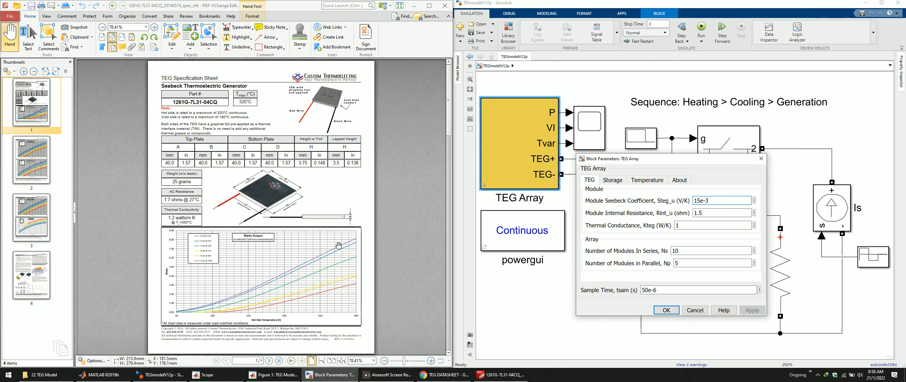
# Step: Skim the specification sheet for a Seebeck coefficient and examine the Watts Output chart on its first page
pyautogui.press('End')
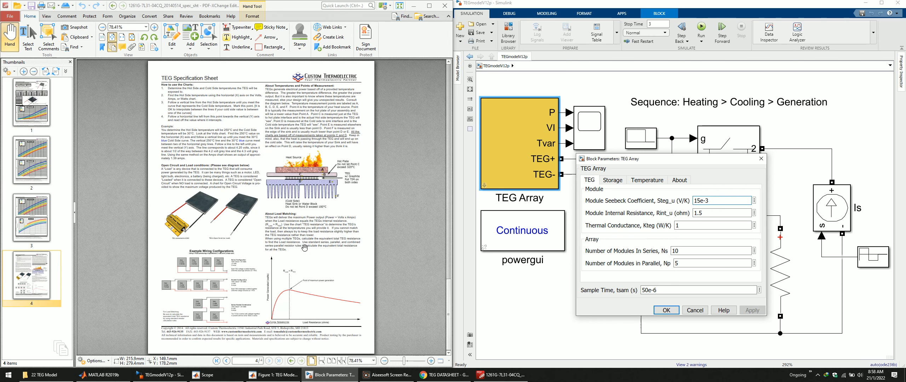
pyautogui.scroll(3, 304, 247)
pyautogui.scroll(-2, 305, 248)
pyautogui.scroll(2, 305, 247)
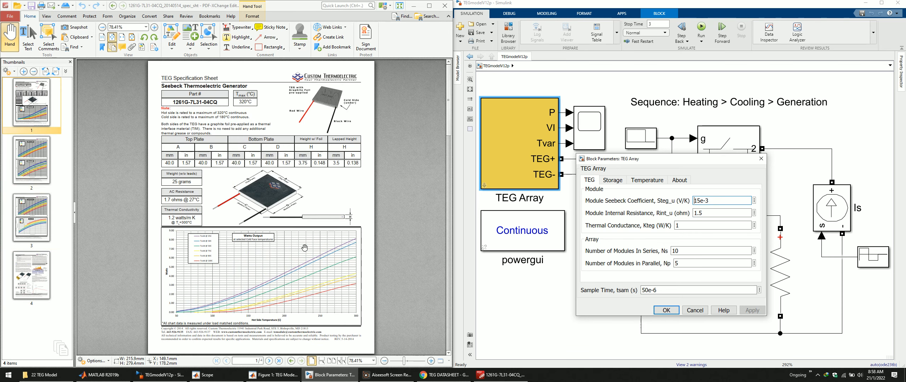
pyautogui.scroll(2, 304, 248)
pyautogui.moveTo(260, 286); pyautogui.dragTo(240, 223)
pyautogui.scroll(1, 283, 241)
pyautogui.scroll(1, 283, 241)
pyautogui.scroll(-1, 301, 249)
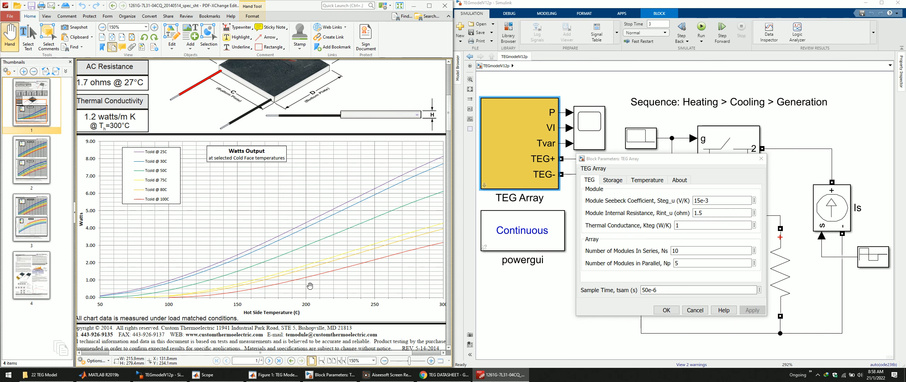
# Step: Examine the specification sheet's Volts Output, Amps Output, open-circuit voltage and TEG Resistance charts
pyautogui.scroll(-1, 318, 214)
pyautogui.scroll(-10, 318, 214)
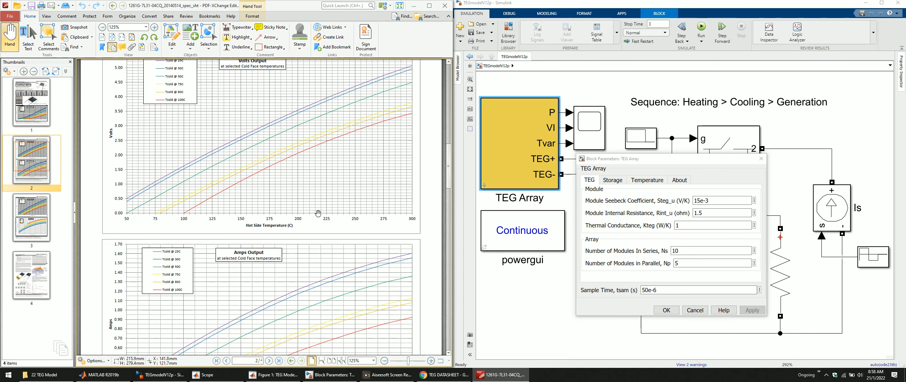
pyautogui.scroll(-6, 318, 214)
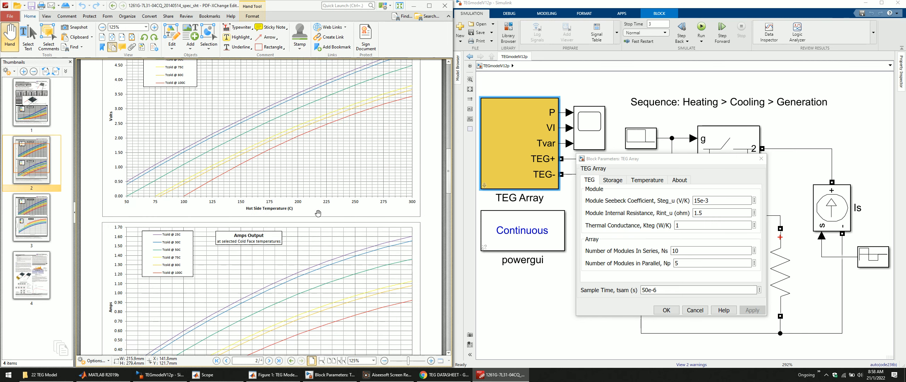
pyautogui.scroll(-10, 318, 213)
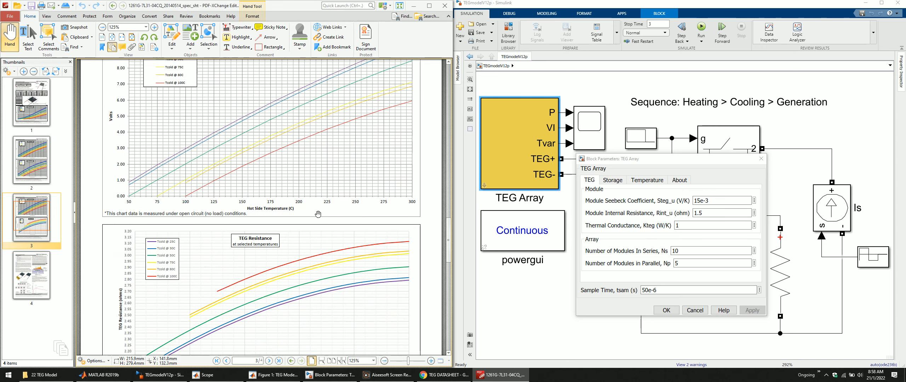
pyautogui.scroll(-2, 316, 215)
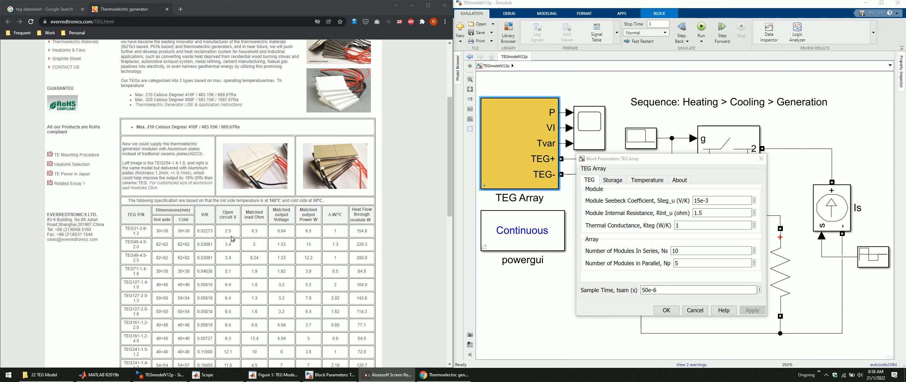
# Step: Examine the V/K, matched load and λ columns of the thermoelectric generator specification table on the Everredtronics page
pyautogui.scroll(4, 206, 230)
pyautogui.scroll(-5, 206, 230)
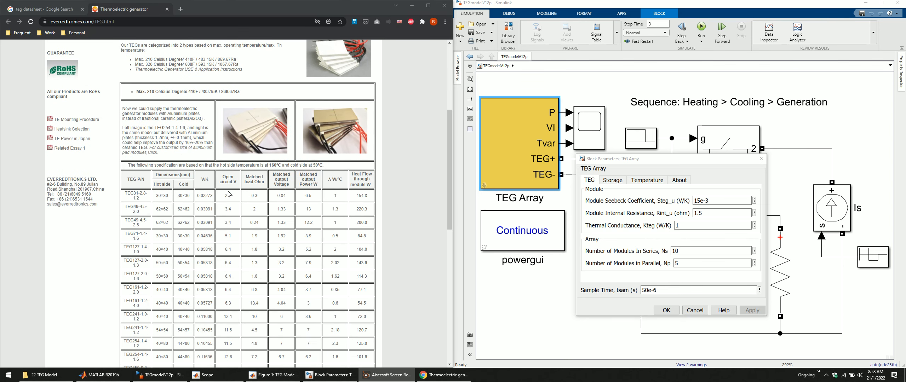
pyautogui.moveTo(197, 196); pyautogui.dragTo(214, 201)
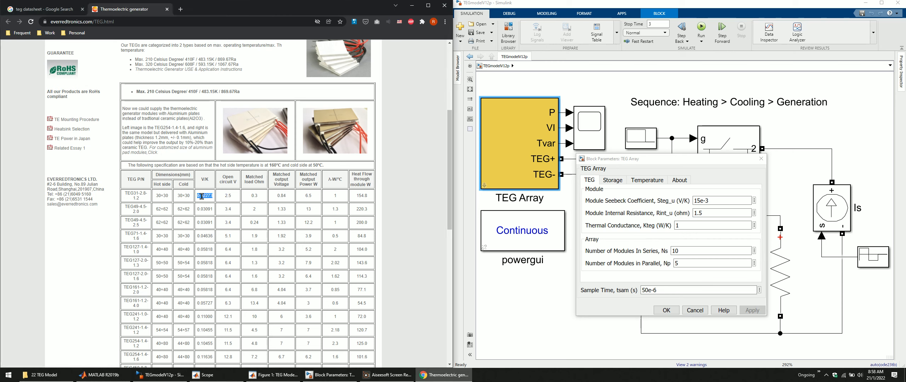
pyautogui.click(201, 209)
pyautogui.moveTo(197, 196); pyautogui.dragTo(208, 209)
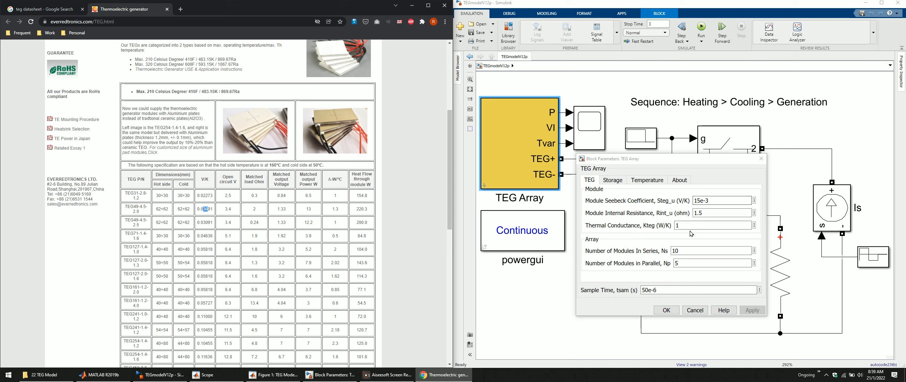
pyautogui.doubleClick(254, 195)
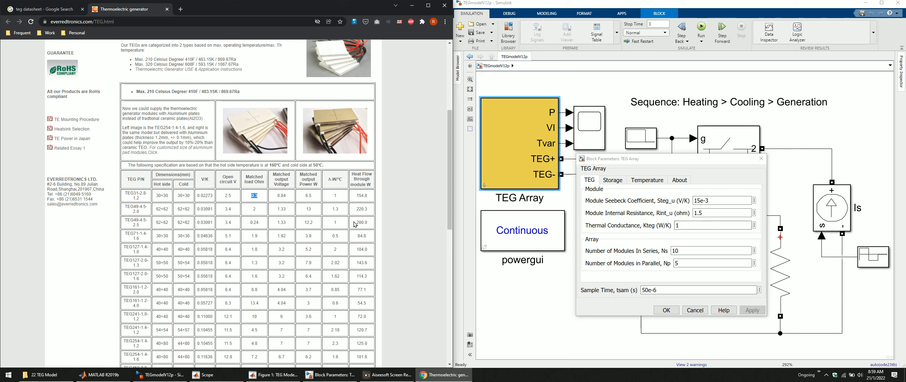
pyautogui.moveTo(342, 200); pyautogui.dragTo(343, 231)
pyautogui.click(343, 232)
pyautogui.scroll(2, 302, 156)
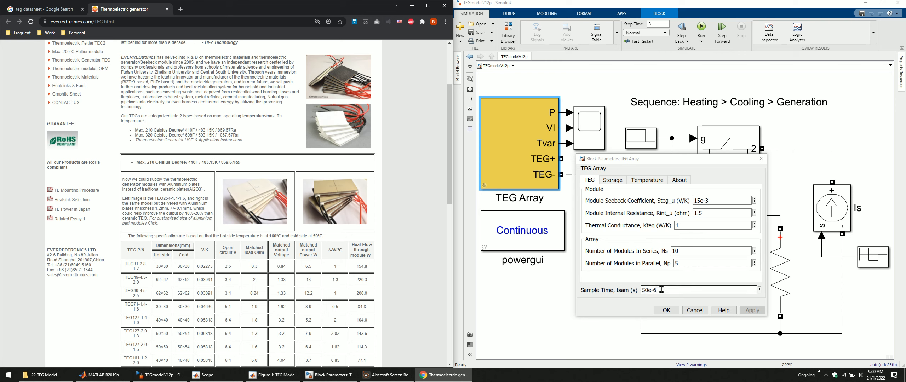
# Step: Review the TEG Array's module parameters and its storage settings for mass and specific heat capacity
pyautogui.click(613, 184)
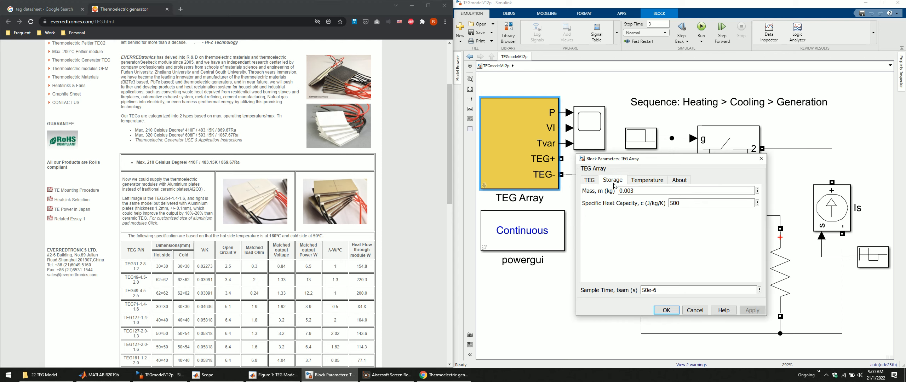
pyautogui.click(596, 181)
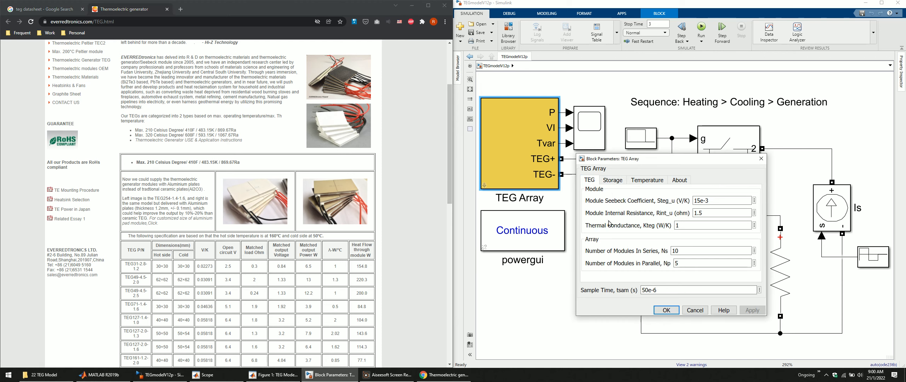
pyautogui.click(624, 183)
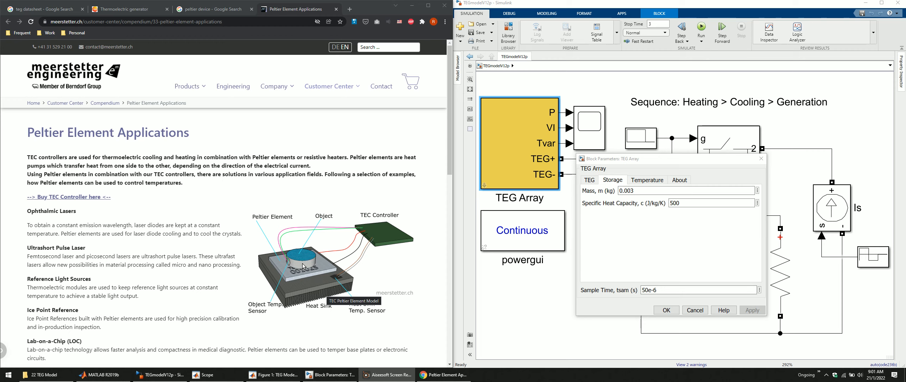
pyautogui.click(634, 192)
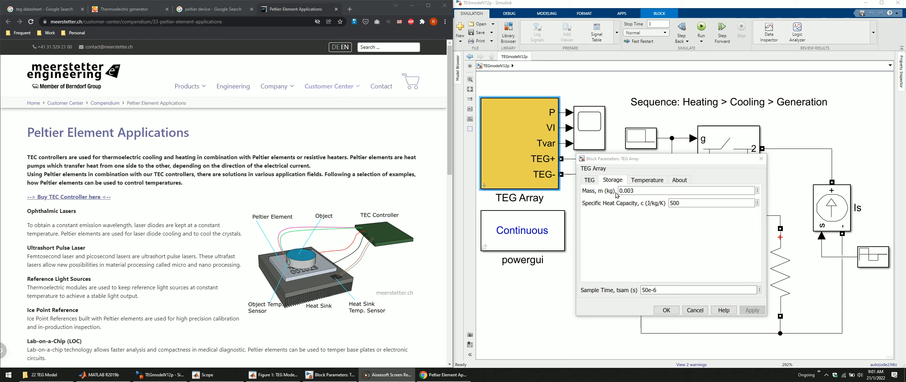
pyautogui.click(639, 191)
pyautogui.moveTo(618, 191); pyautogui.dragTo(635, 191)
pyautogui.click(639, 190)
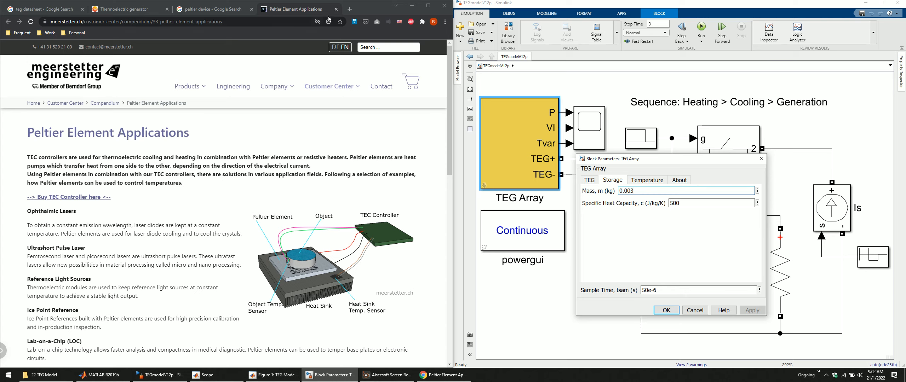
# Step: Search the web for "specific heat capacity unit" in a new browser tab
pyautogui.click(327, 99)
pyautogui.hotkey('ctrl', 't')
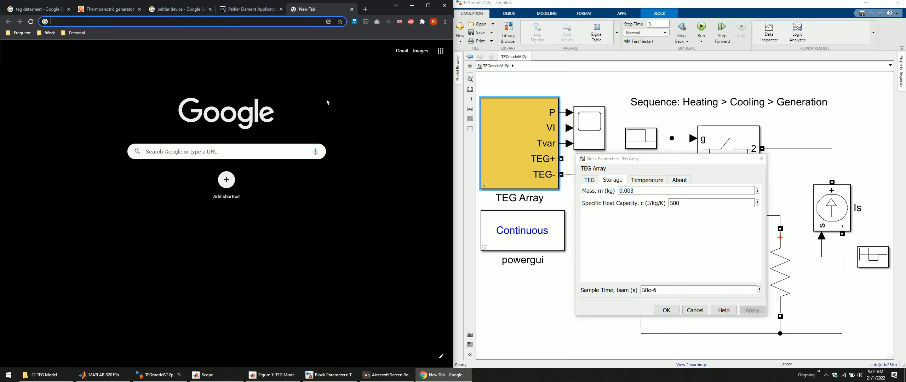
pyautogui.write('sp')
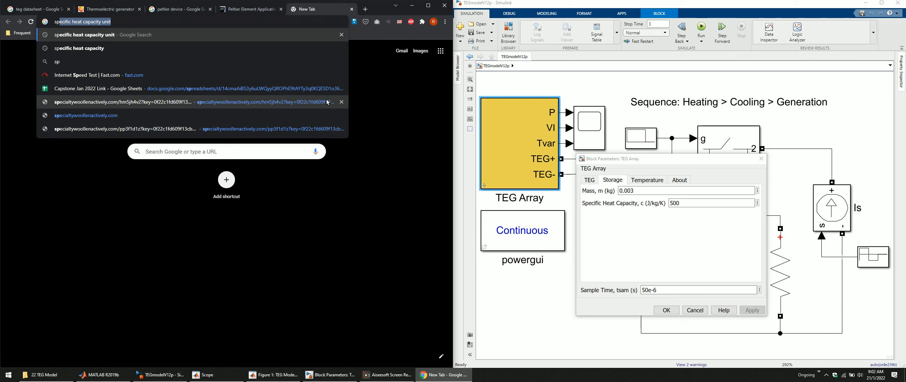
pyautogui.write('e')
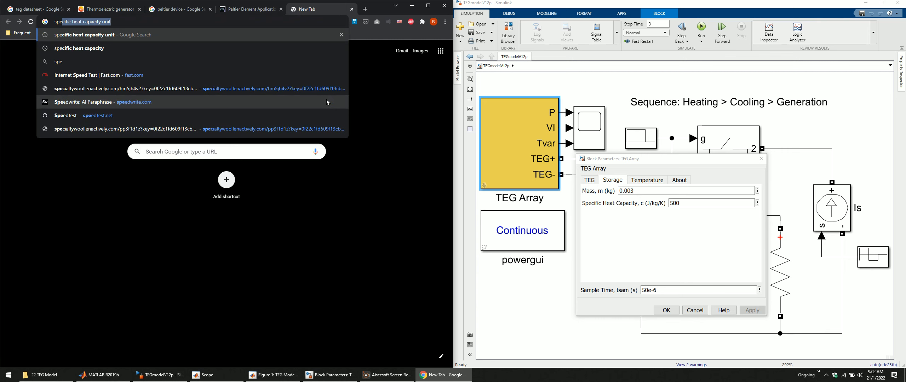
pyautogui.press('Return')
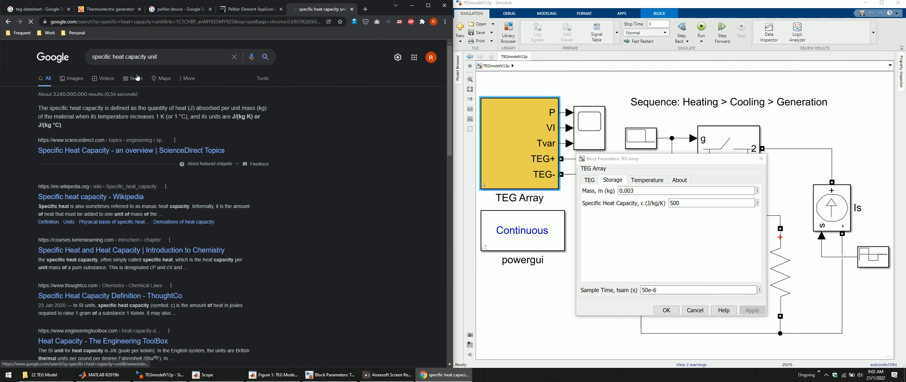
# Step: Broaden the web search to "specific heat capacity" and refine it to "specific heat capacity water"
pyautogui.doubleClick(149, 59)
pyautogui.press('BackSpace')
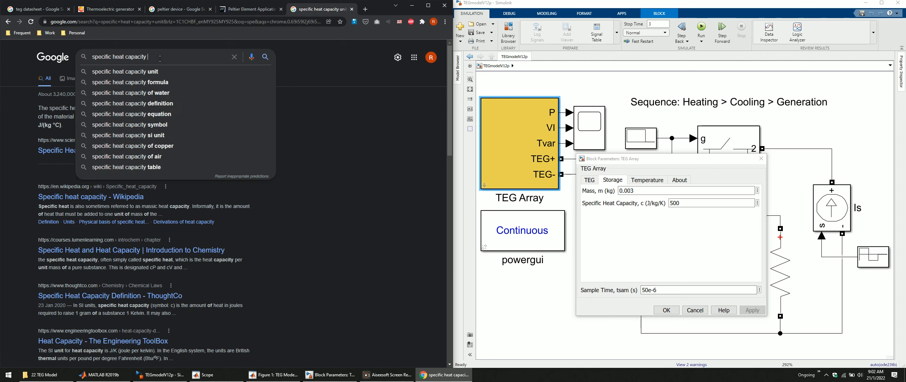
pyautogui.press('Return')
pyautogui.click(161, 59)
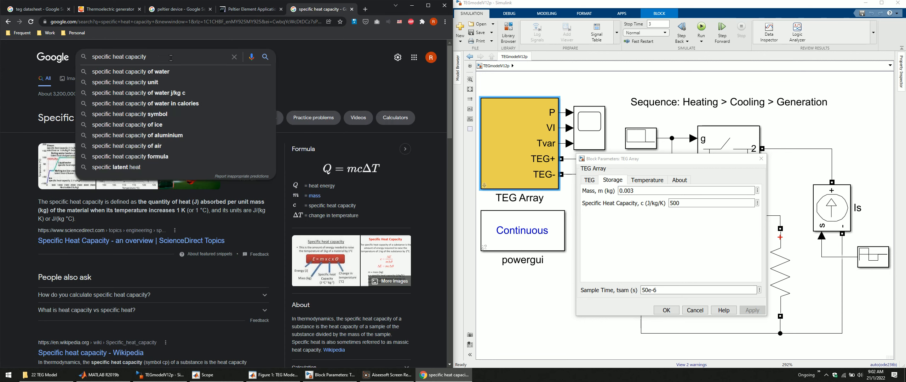
pyautogui.write('water')
pyautogui.press('Return')
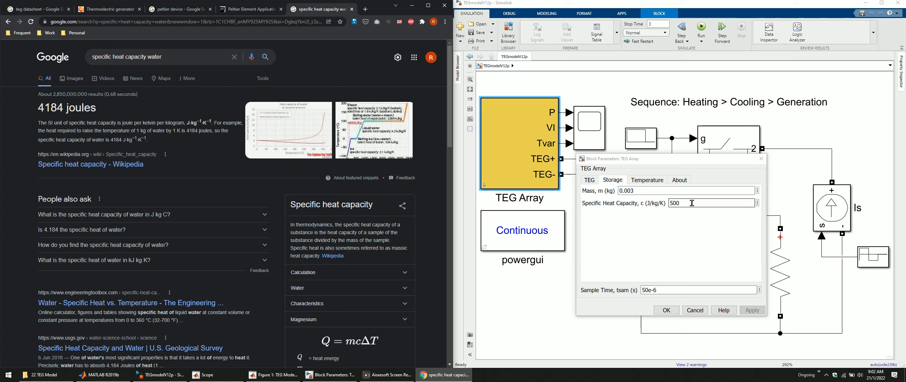
# Step: Change the web search to "specific heat capacity cooking oil"
pyautogui.doubleClick(157, 57)
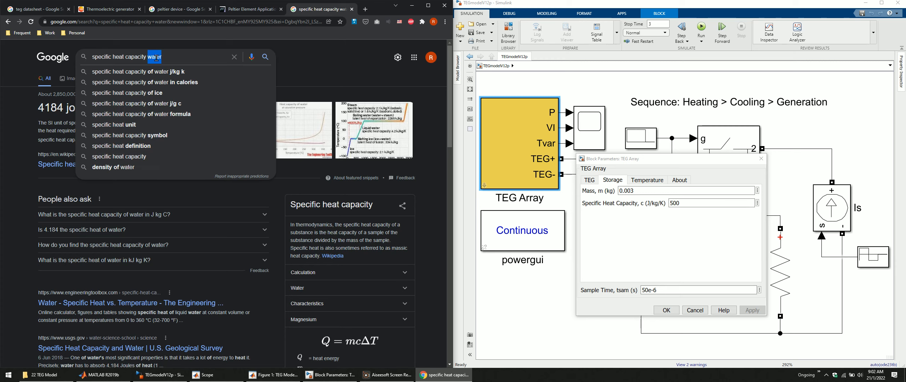
pyautogui.write('o')
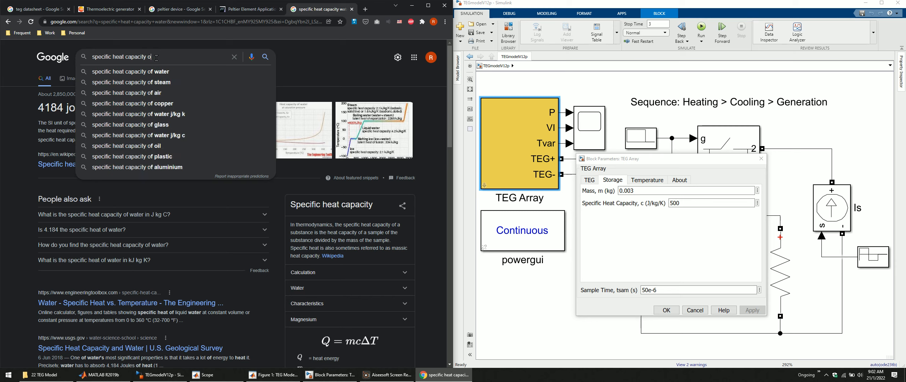
pyautogui.press('BackSpace')
pyautogui.press('BackSpace')
pyautogui.write('cooking ')
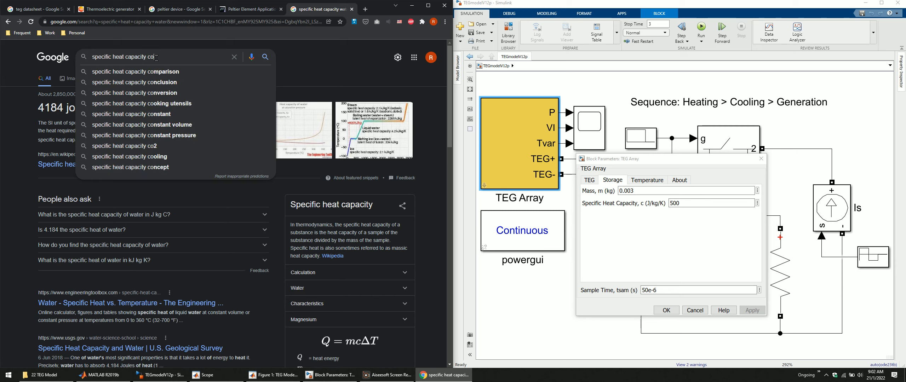
pyautogui.write('ol')
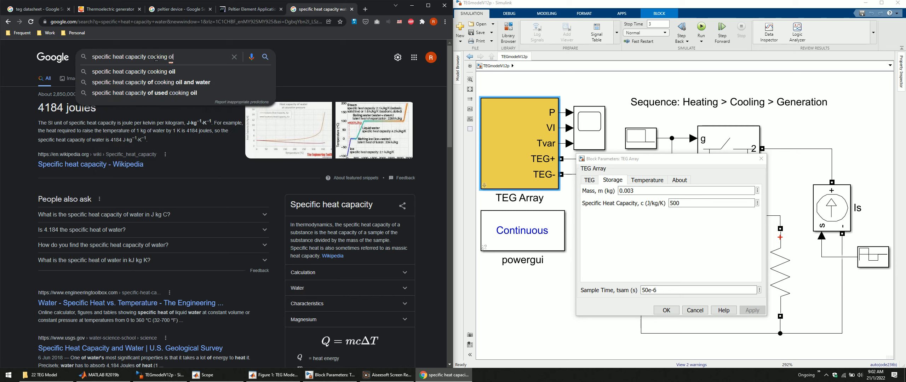
pyautogui.press('BackSpace')
pyautogui.write('il')
pyautogui.press('Return')
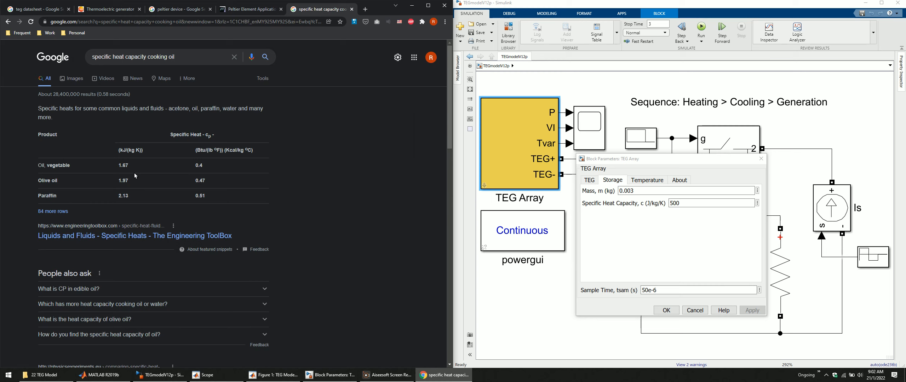
# Step: Examine the kJ/(kg K) column of the oils' specific heat table and return to the water search results
pyautogui.moveTo(131, 201); pyautogui.dragTo(131, 166)
pyautogui.click(138, 158)
pyautogui.moveTo(146, 152); pyautogui.dragTo(124, 151)
pyautogui.click(7, 21)
pyautogui.scroll(-3, 299, 160)
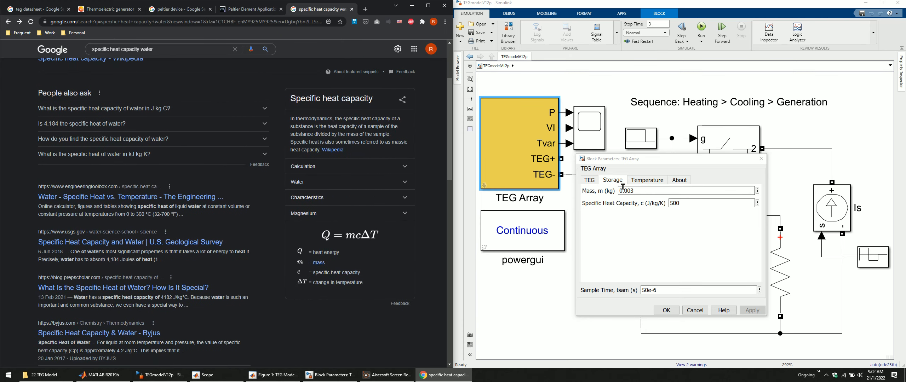
# Step: Review the TEG Array's temperature settings and Fixed Tvar choices alongside the Peltier Element Applications page
pyautogui.click(647, 183)
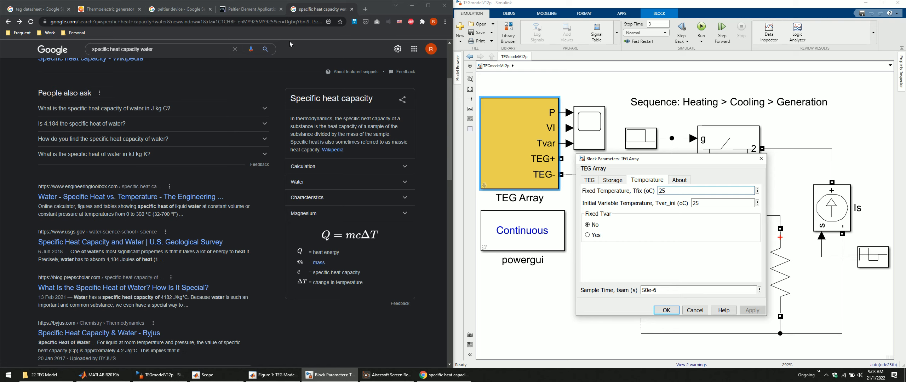
pyautogui.click(248, 11)
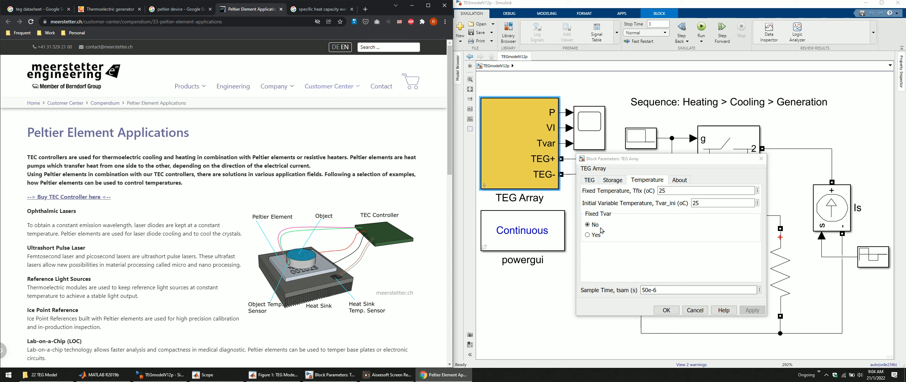
pyautogui.click(598, 240)
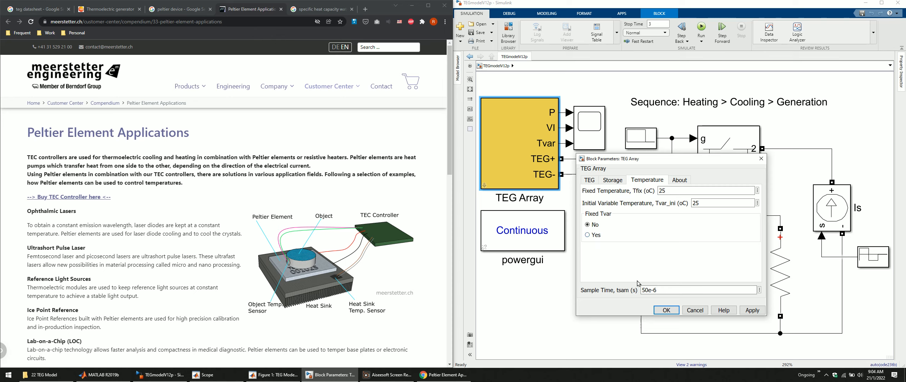
# Step: Check the TEG Array's About information, recheck its module and array parameters, and accept the block settings
pyautogui.click(681, 180)
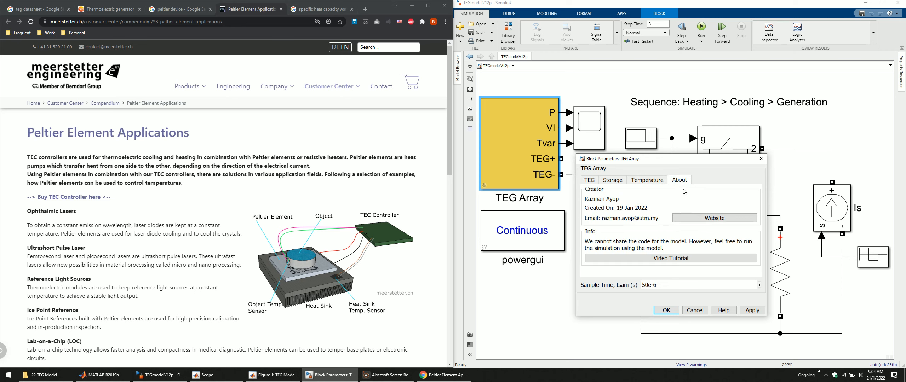
pyautogui.click(648, 179)
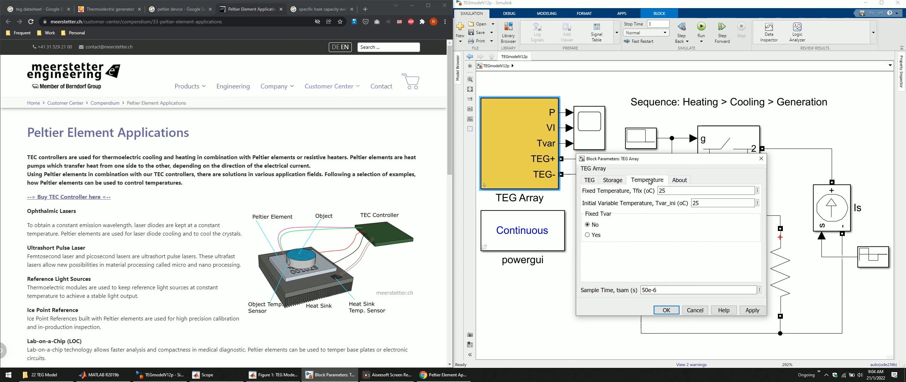
pyautogui.click(616, 181)
pyautogui.click(592, 180)
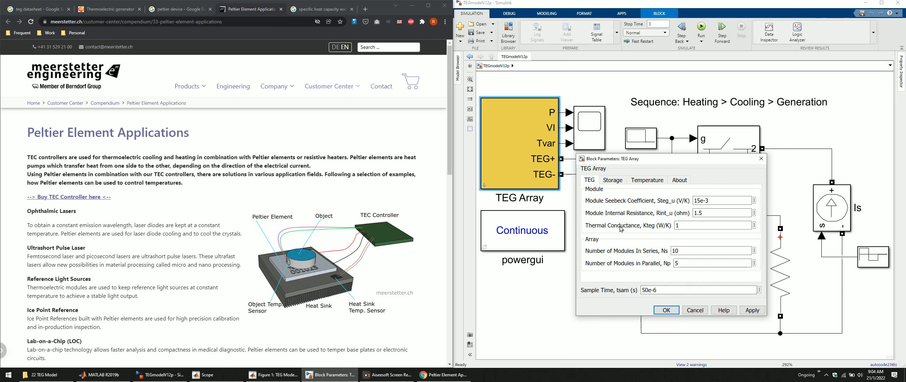
pyautogui.click(667, 310)
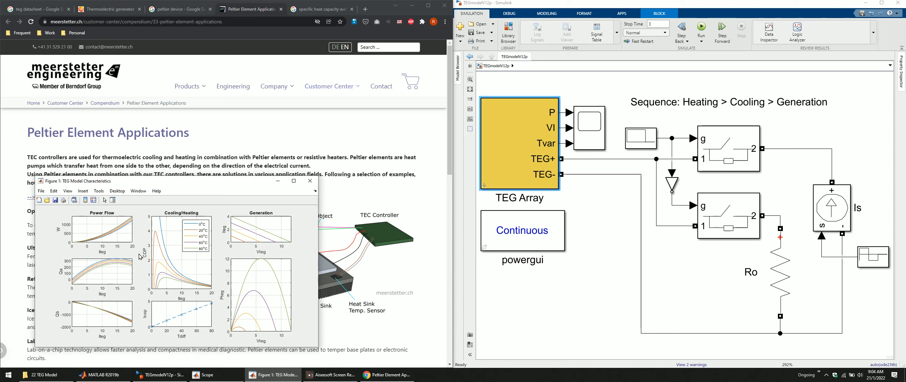
# Step: Move the TEG Model Characteristics figure clear of the web page's lower edge and relate its curves to the model
pyautogui.moveTo(126, 181); pyautogui.dragTo(245, 136)
pyautogui.moveTo(222, 287)
pyautogui.click(535, 246)
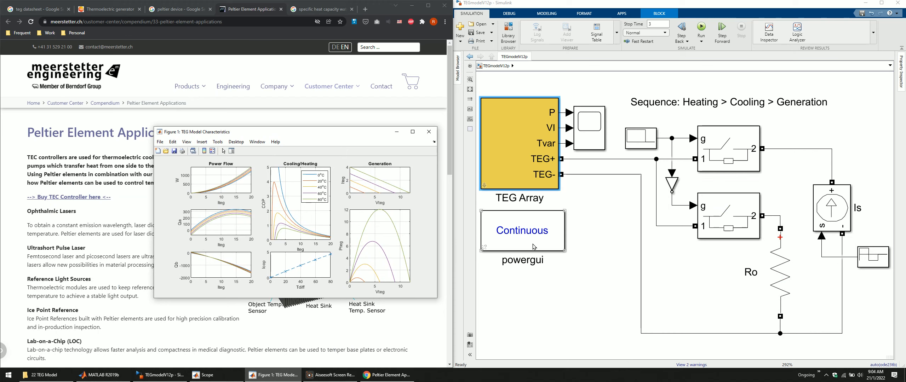
pyautogui.click(689, 291)
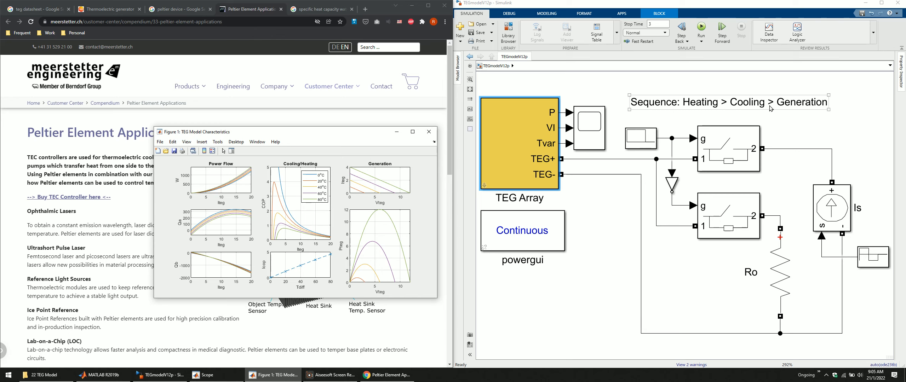
# Step: Inspect the output value vectors of the repeating sequence blocks S1 and S2 driving the switches and current source
pyautogui.doubleClick(640, 140)
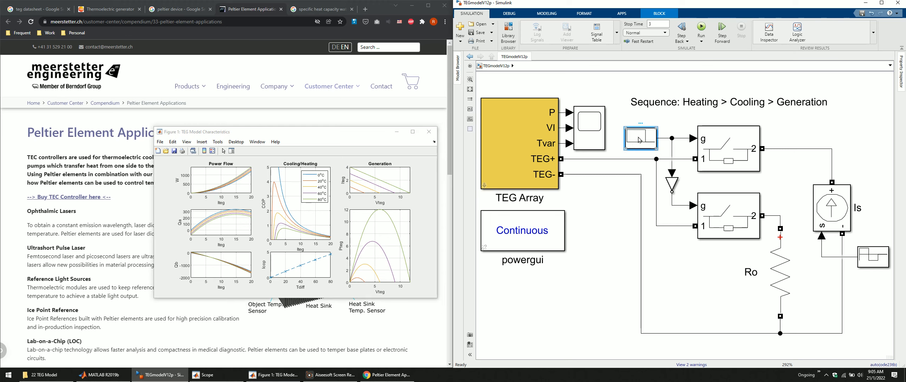
pyautogui.tripleClick(676, 140)
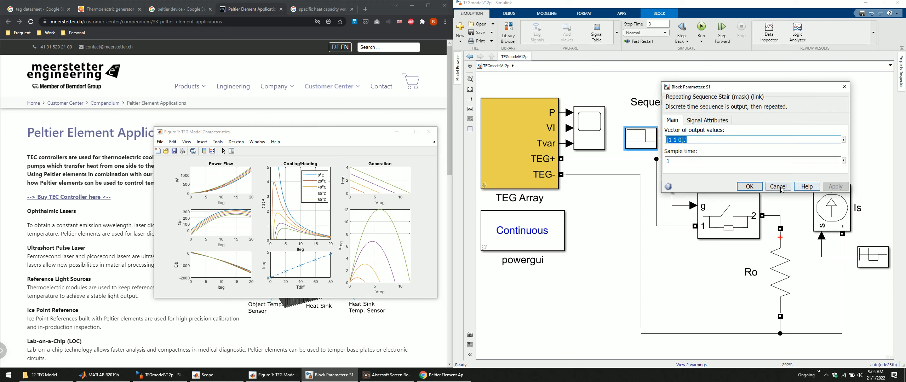
pyautogui.press('Escape')
pyautogui.doubleClick(874, 258)
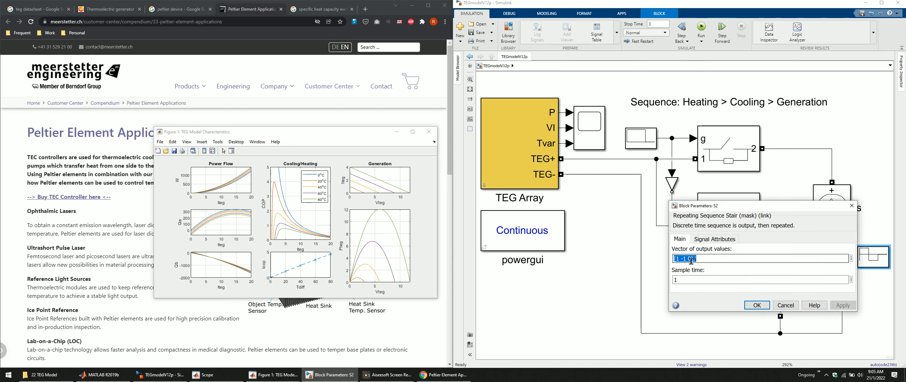
pyautogui.click(786, 305)
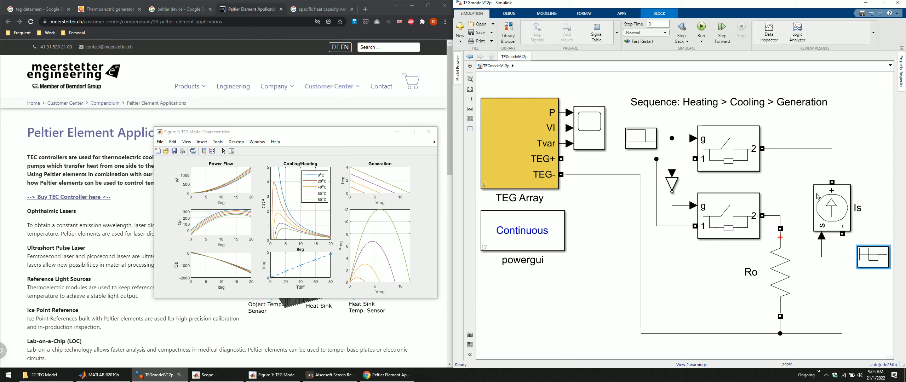